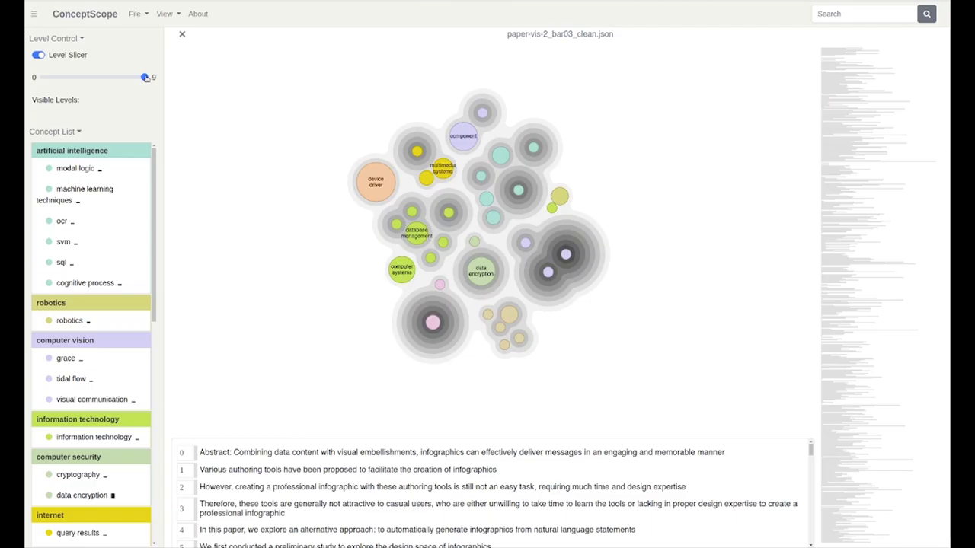
Drop the Level Slicer to 8 levels, restore all 9, and highlight device driver from the Concept List.
mouse_move(144, 77)
left_mouse_down()
mouse_move(49, 78)
mouse_move(149, 82)
left_mouse_up()
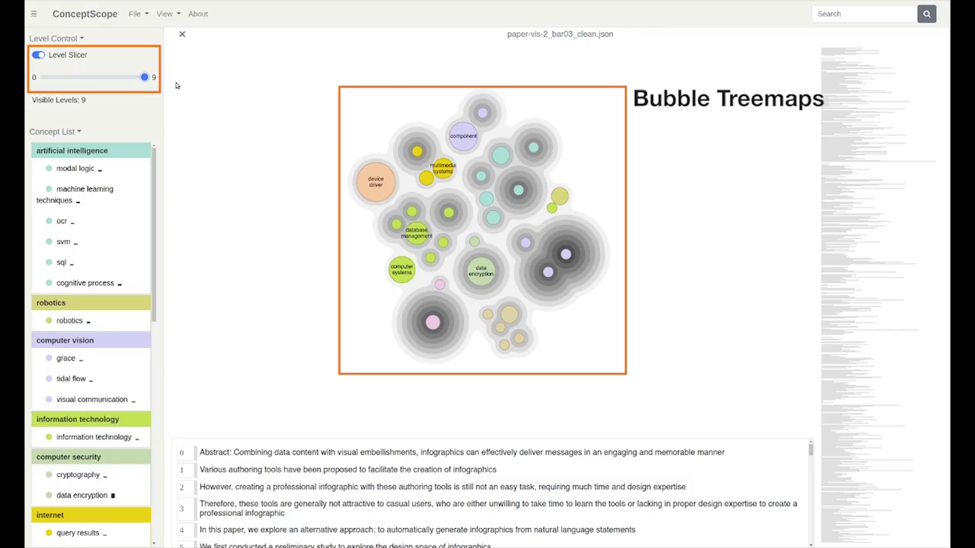
left_click_drag(155, 176, 147, 329)
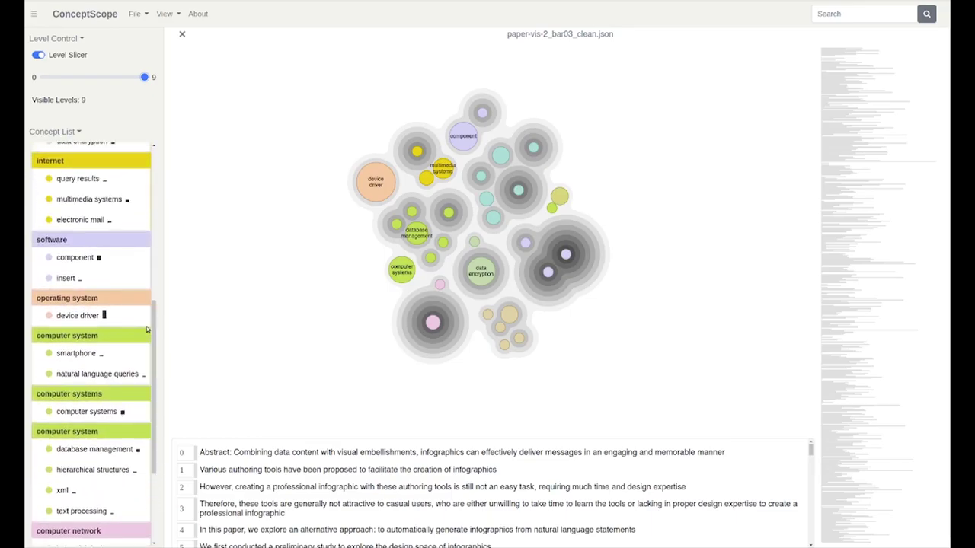
left_click(138, 317)
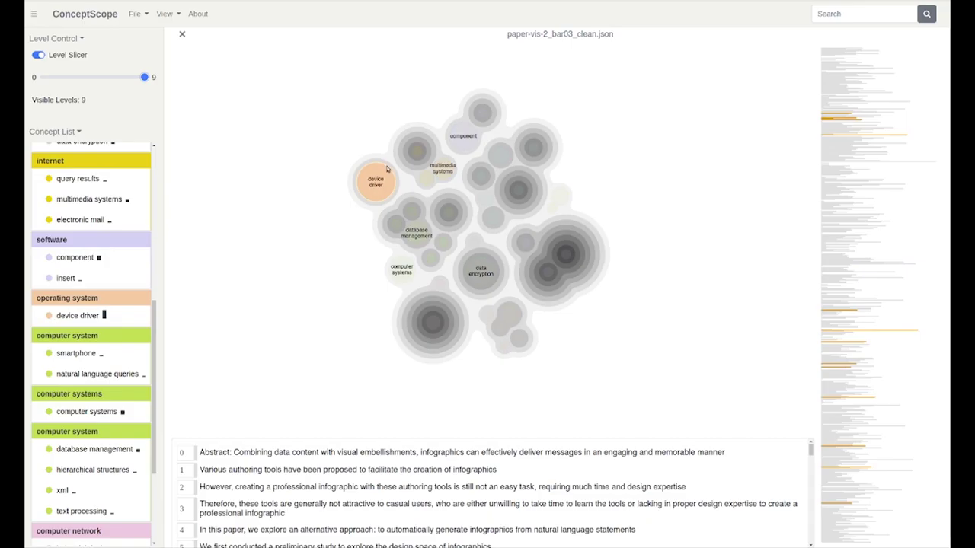
Show the sentences containing the component concept, then close that sentence list.
left_click(465, 141)
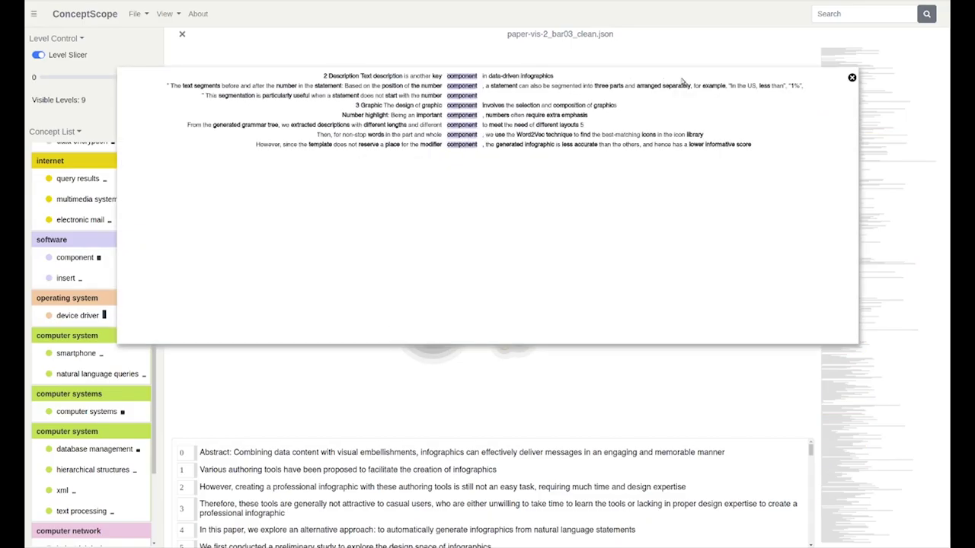
left_click(852, 79)
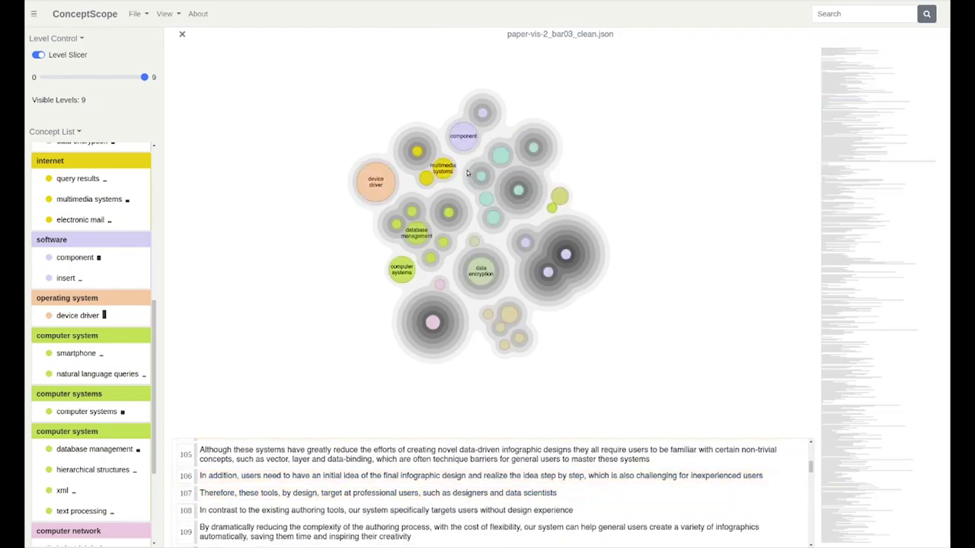
Zoom into the treemap, highlight ocr, and view then close its description card.
scroll(509, 189, "up", 2)
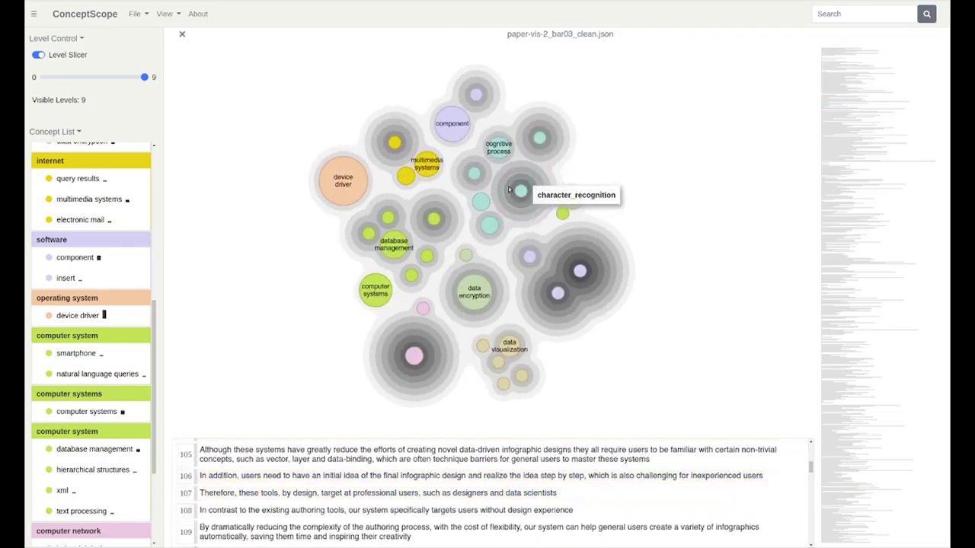
scroll(508, 189, "up", 4)
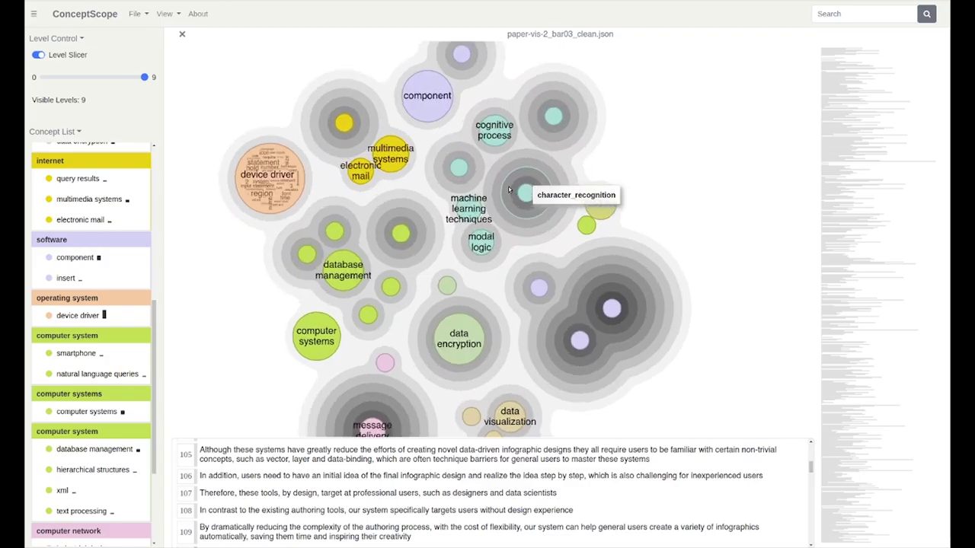
scroll(509, 189, "up", 3)
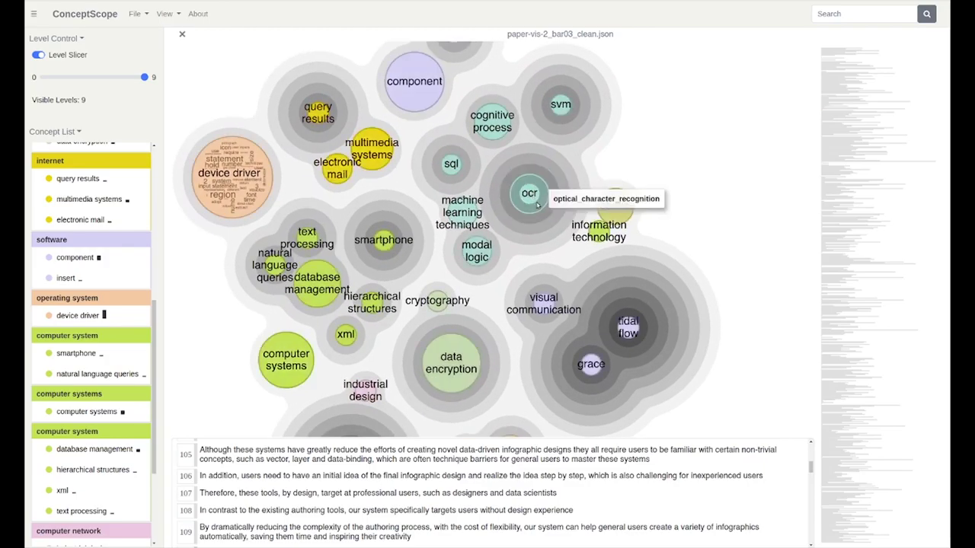
left_click(532, 197)
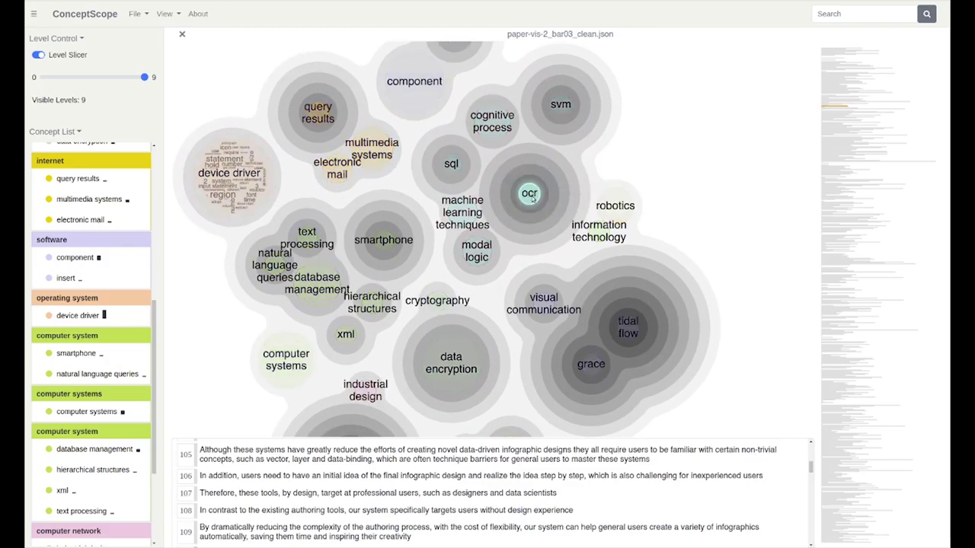
left_click(532, 197)
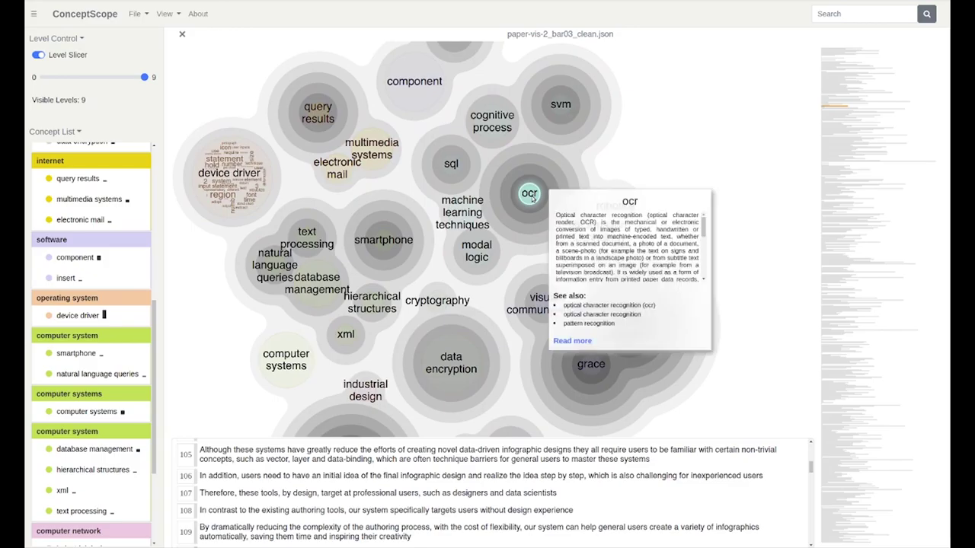
left_click(630, 160)
Highlight svm, then zoom deeper and pan the treemap to keep svm in view.
left_click(561, 107)
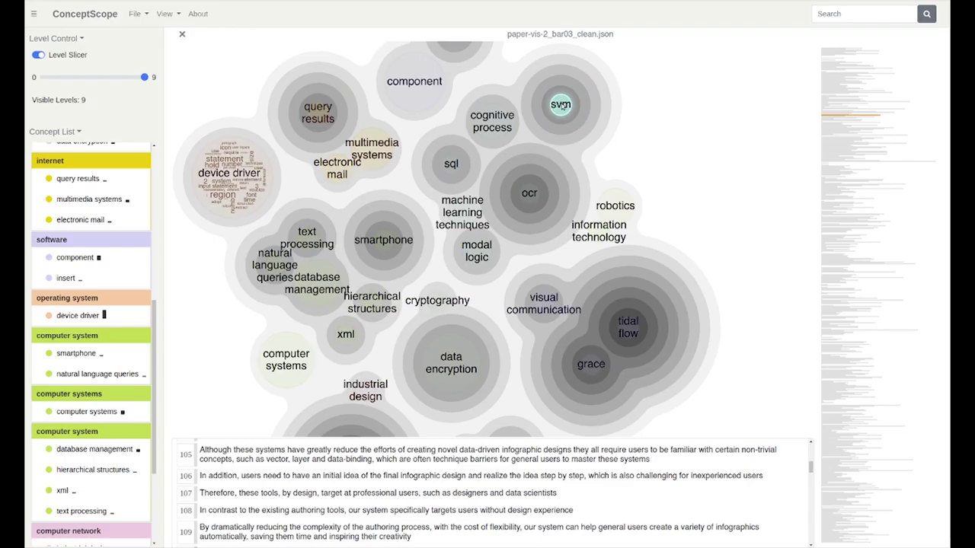
scroll(560, 107, "up", 5)
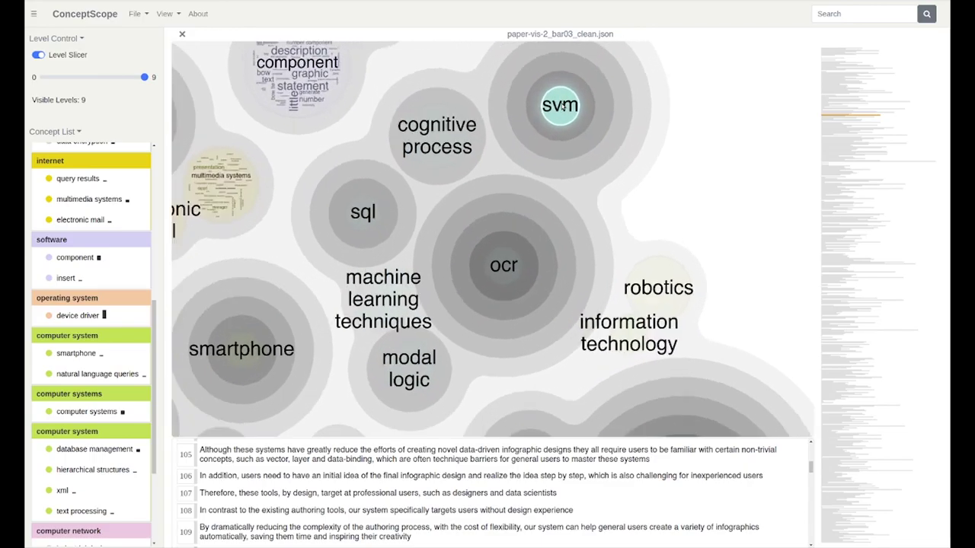
scroll(561, 106, "up", 5)
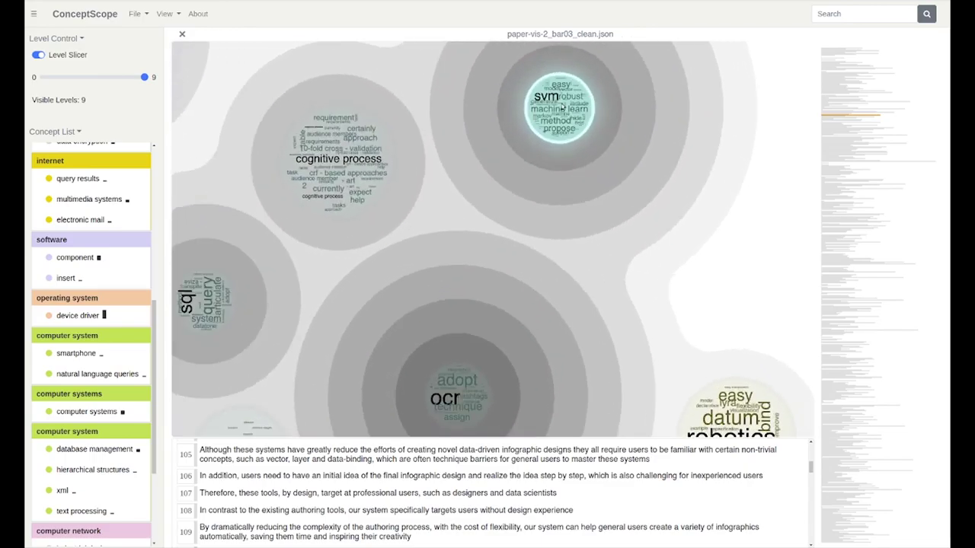
scroll(562, 106, "up", 3)
left_click_drag(561, 106, 519, 173)
mouse_move(571, 189)
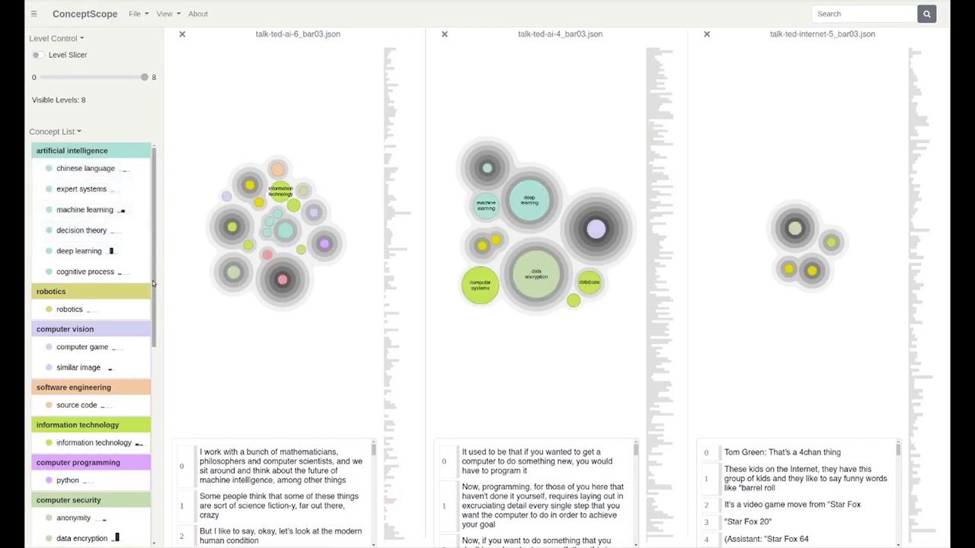
Scroll the shared Concept List and highlight information technology across all three talks.
scroll(156, 310, "down", 2)
left_click_drag(155, 310, 163, 413)
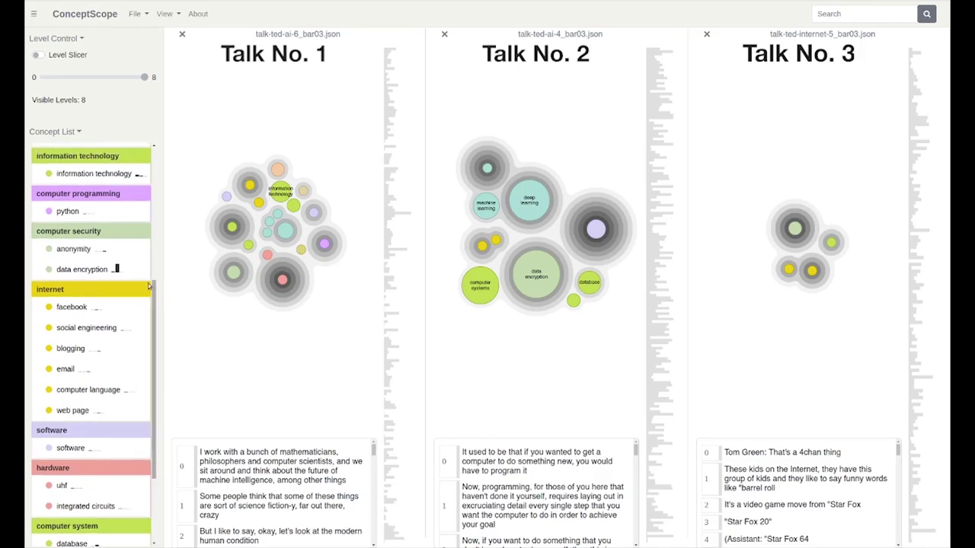
left_click(108, 177)
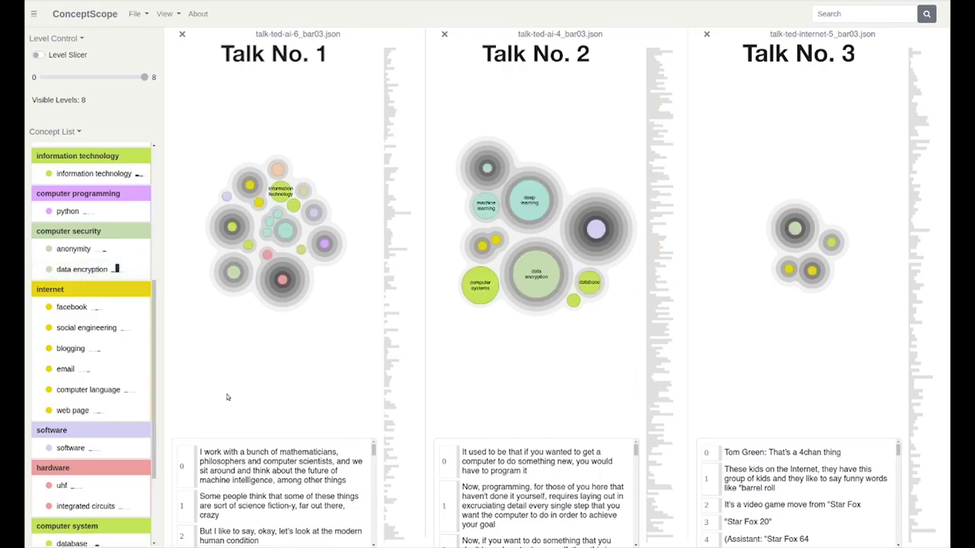
Locate a sentence in the third talk, restore concept colours, and link the internet clusters.
left_click(784, 452)
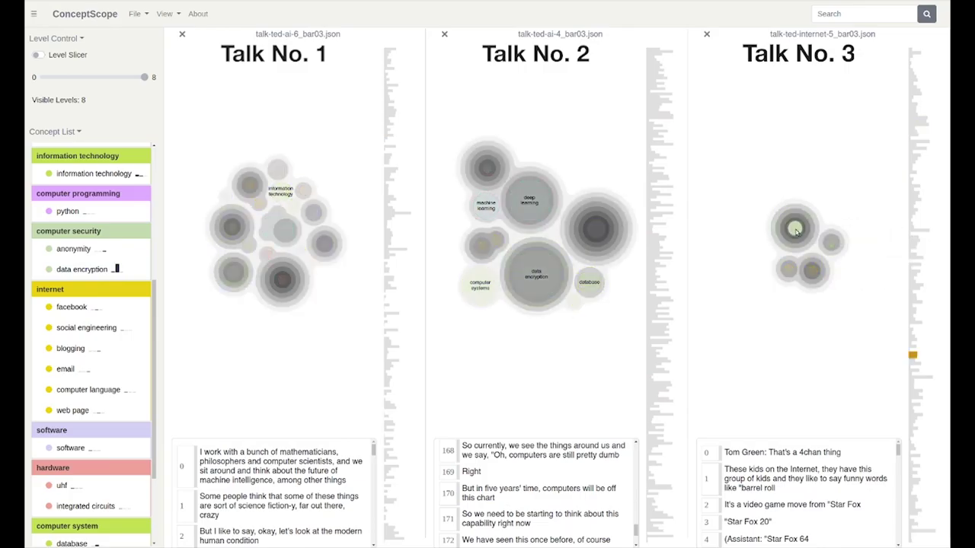
left_click(788, 268)
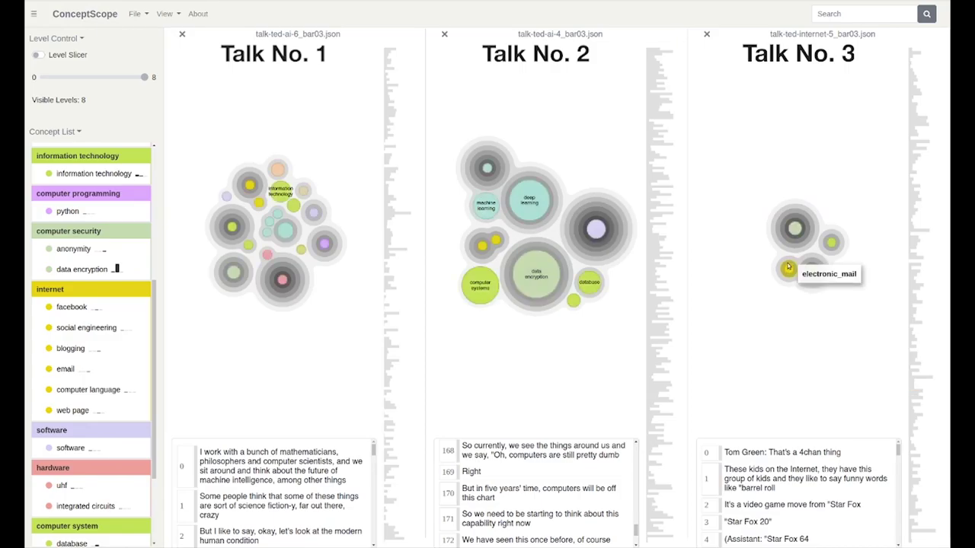
left_click(789, 263)
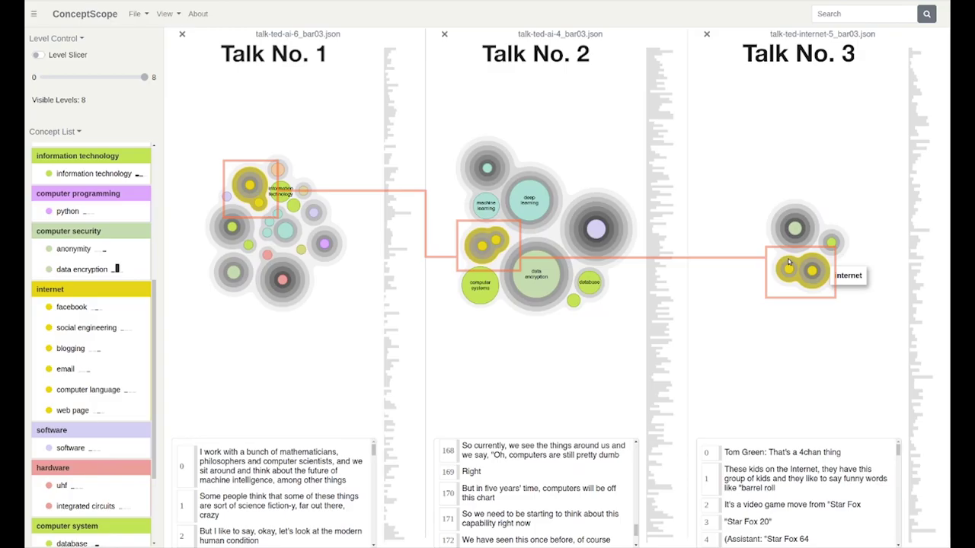
Collapse each talk's bubbles into labelled parent categories, then expand all back to detailed levels.
left_click(794, 263)
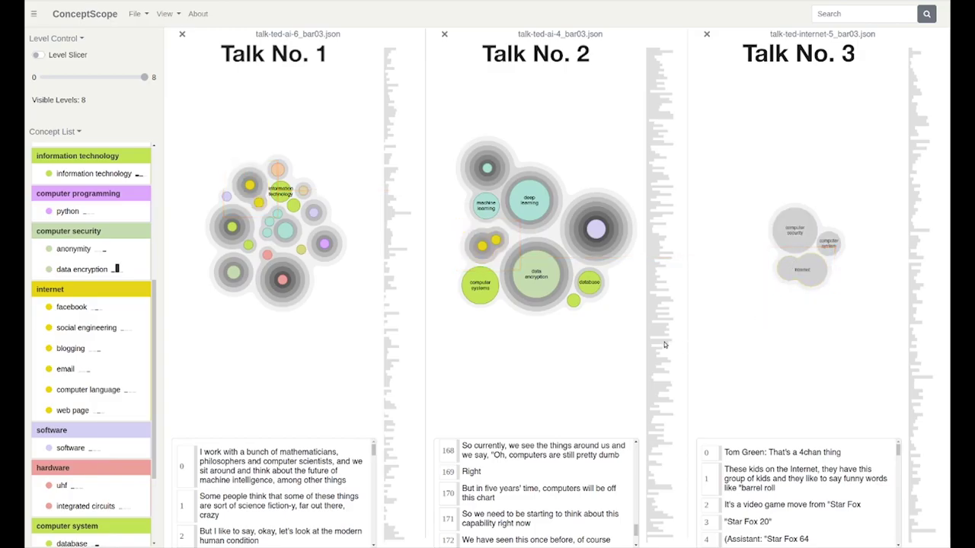
left_click(553, 295)
left_click(554, 295)
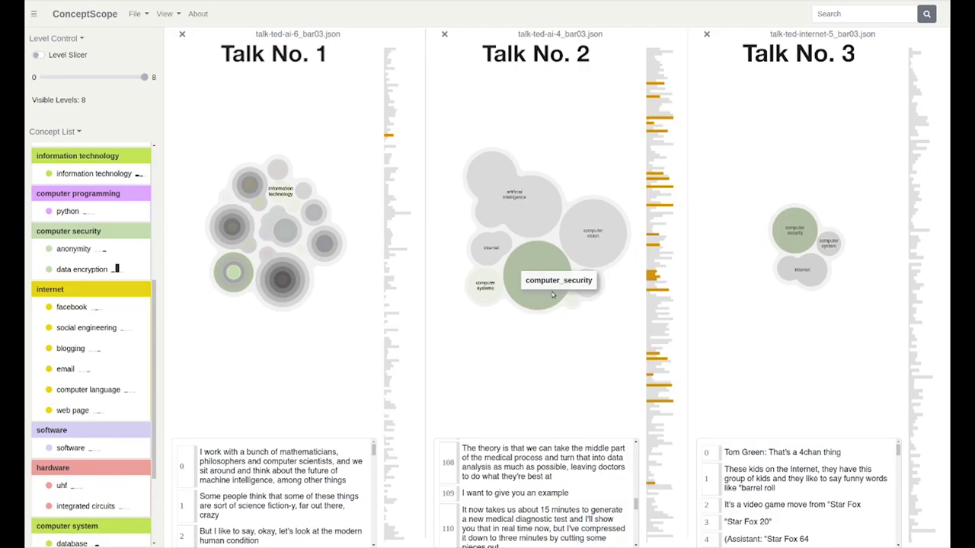
left_click(314, 282)
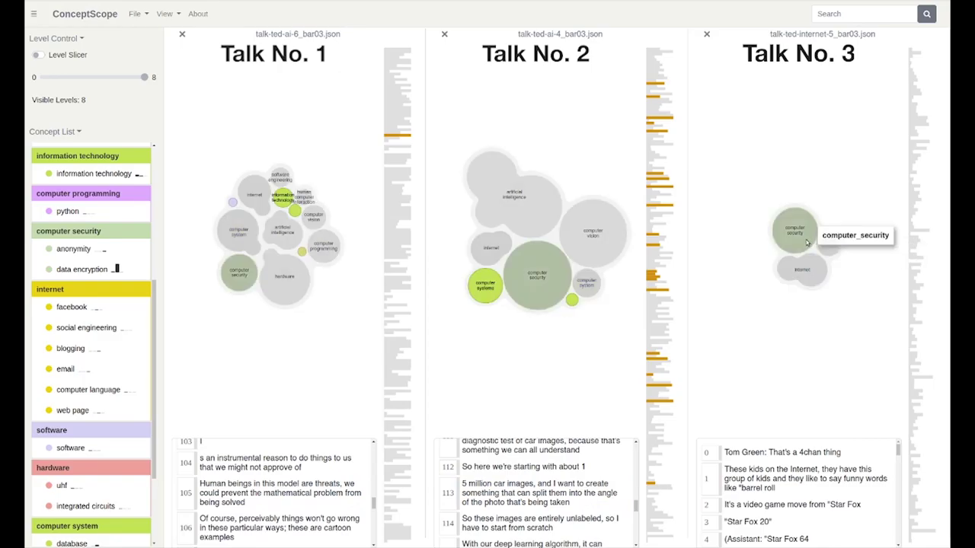
left_click(796, 288)
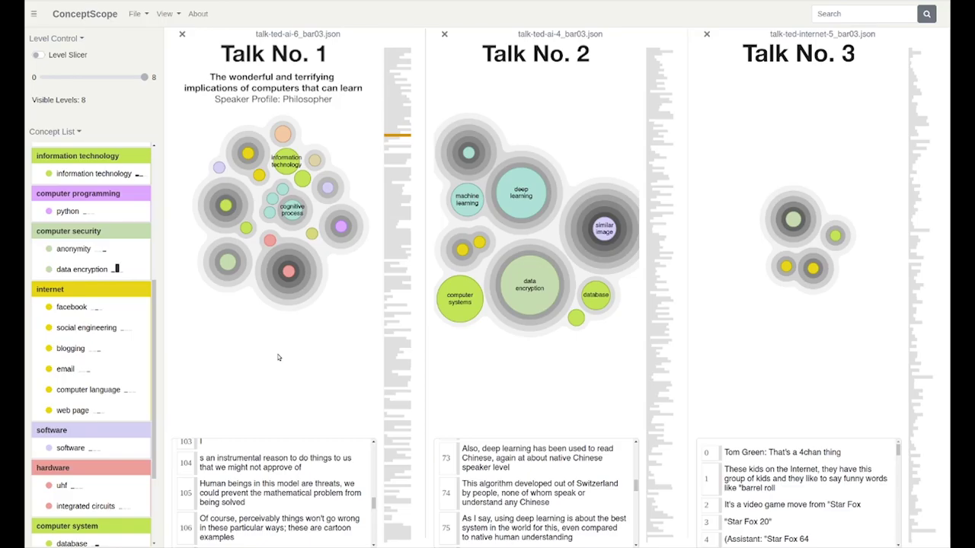
Jump the first talk's transcript to lines 160–163 and the second's to 166–169, then 172–175.
left_click_drag(373, 503, 373, 448)
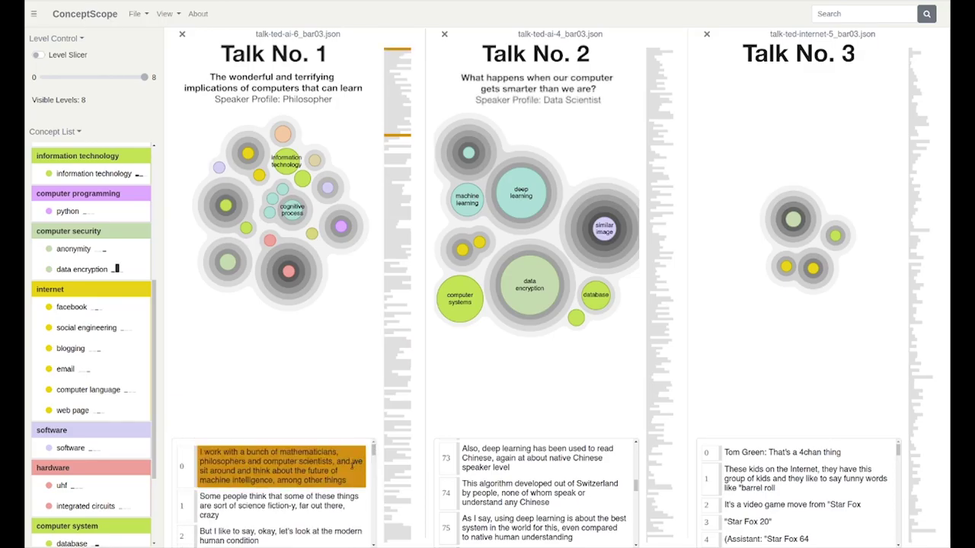
left_click(398, 511)
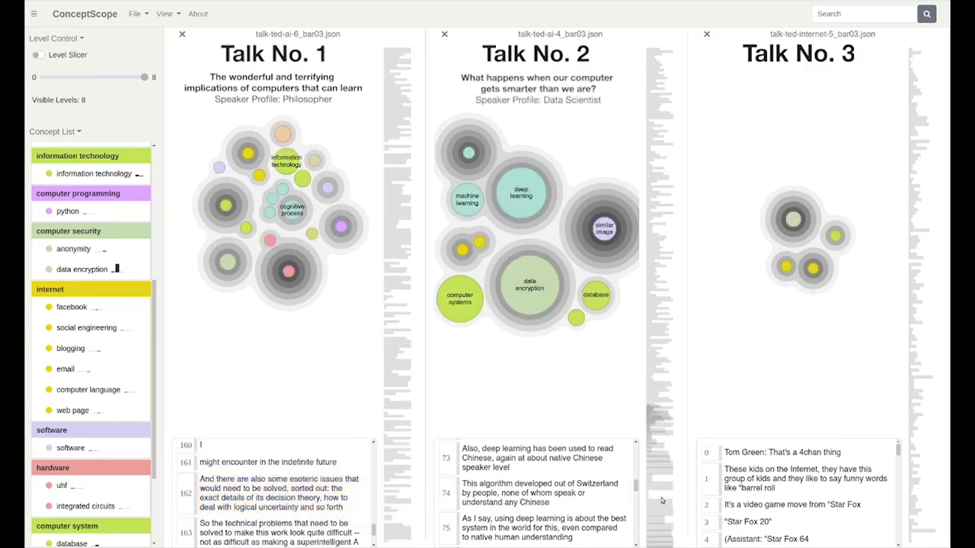
left_click(659, 499)
left_click_drag(637, 530, 637, 449)
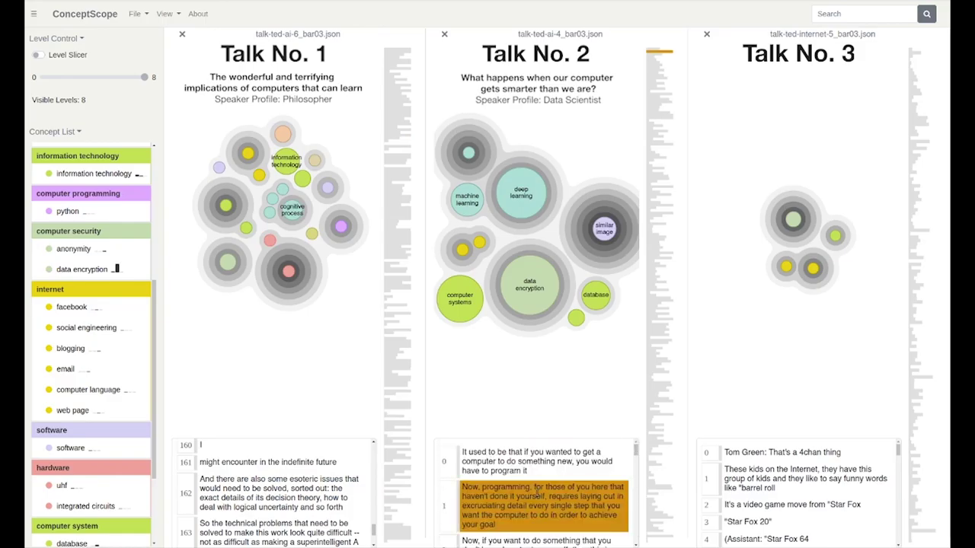
left_click(660, 509)
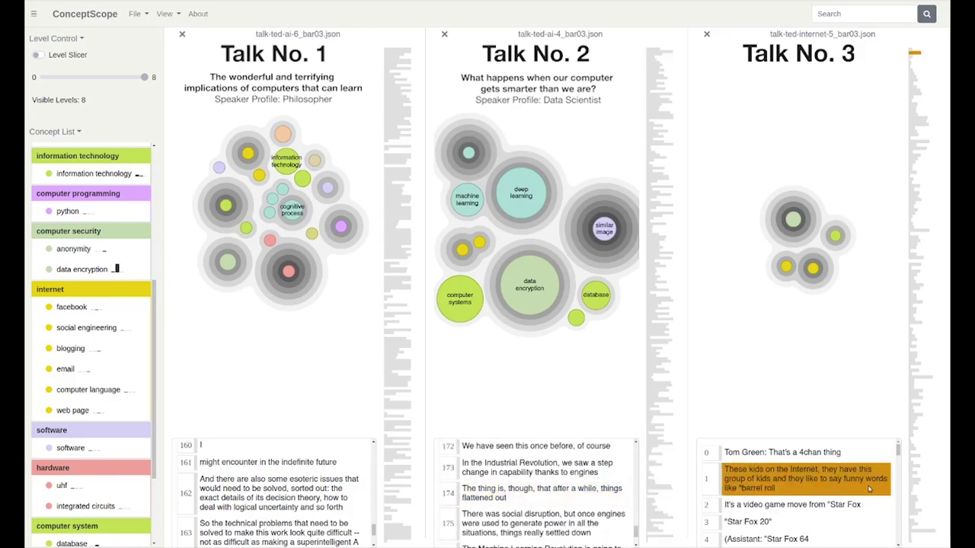